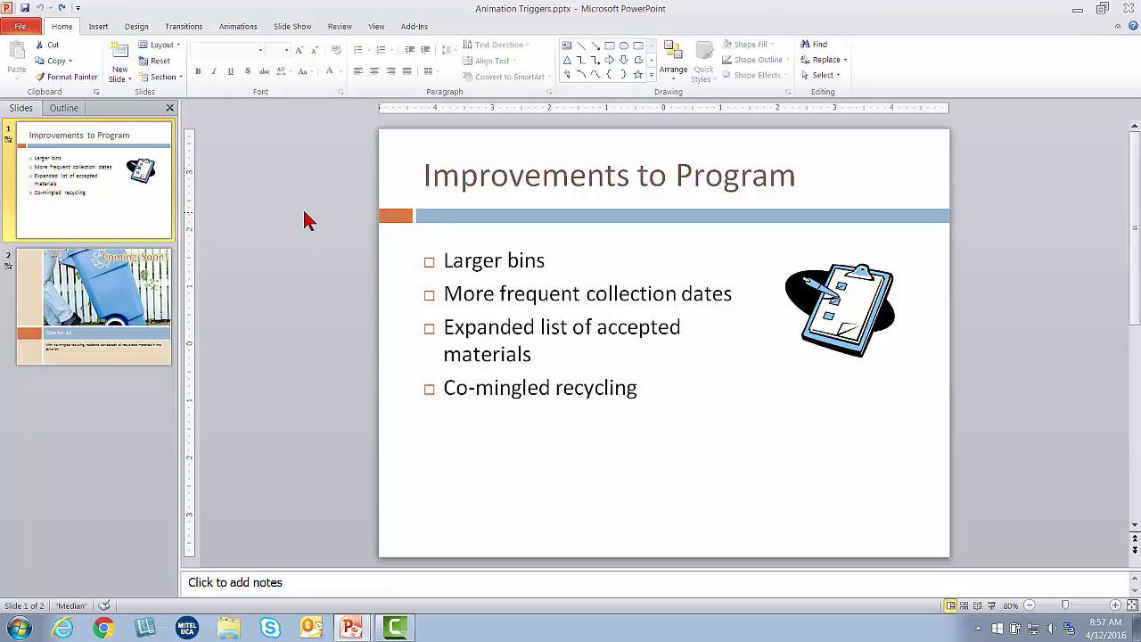
Open slide 1's Animation Pane listing Picture 3 and the four bullet animations 1–4
click(239, 28)
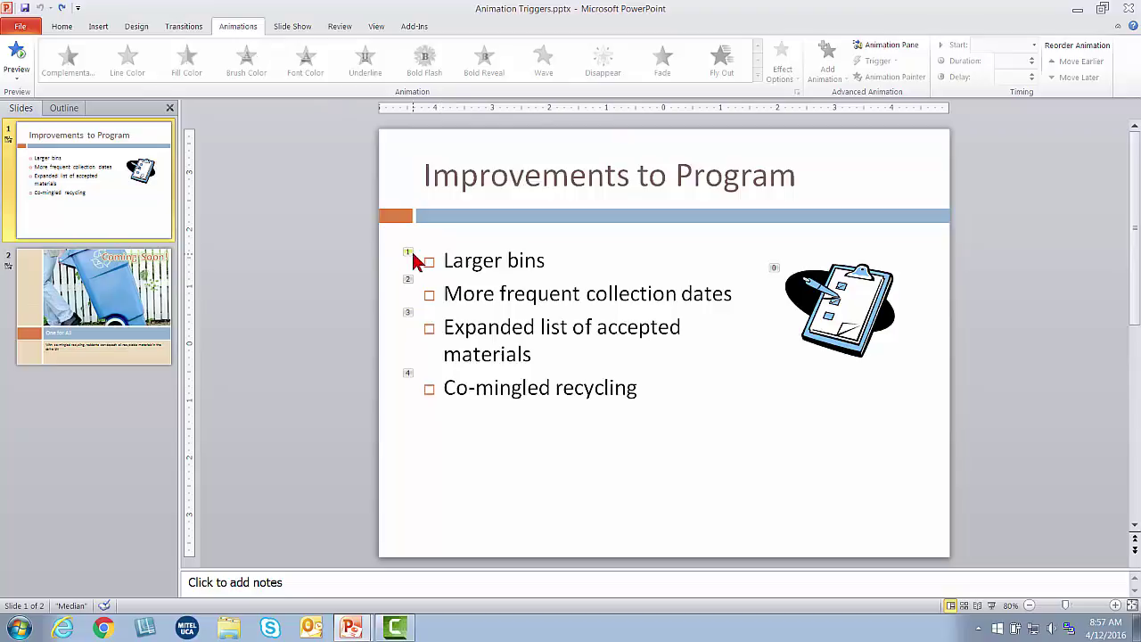
click(545, 262)
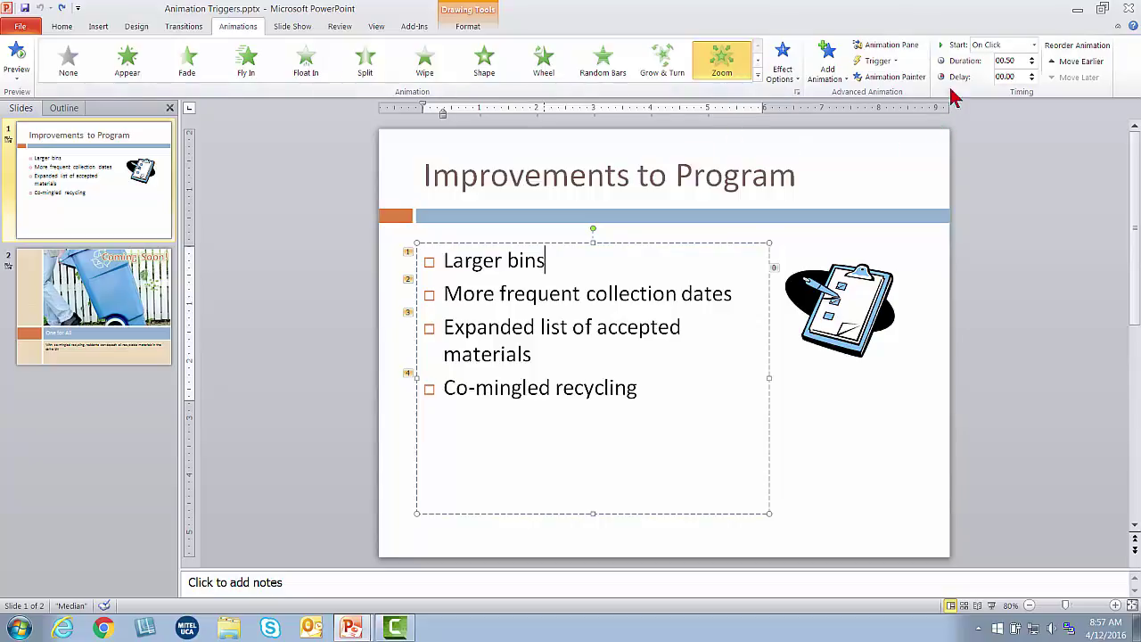
click(878, 284)
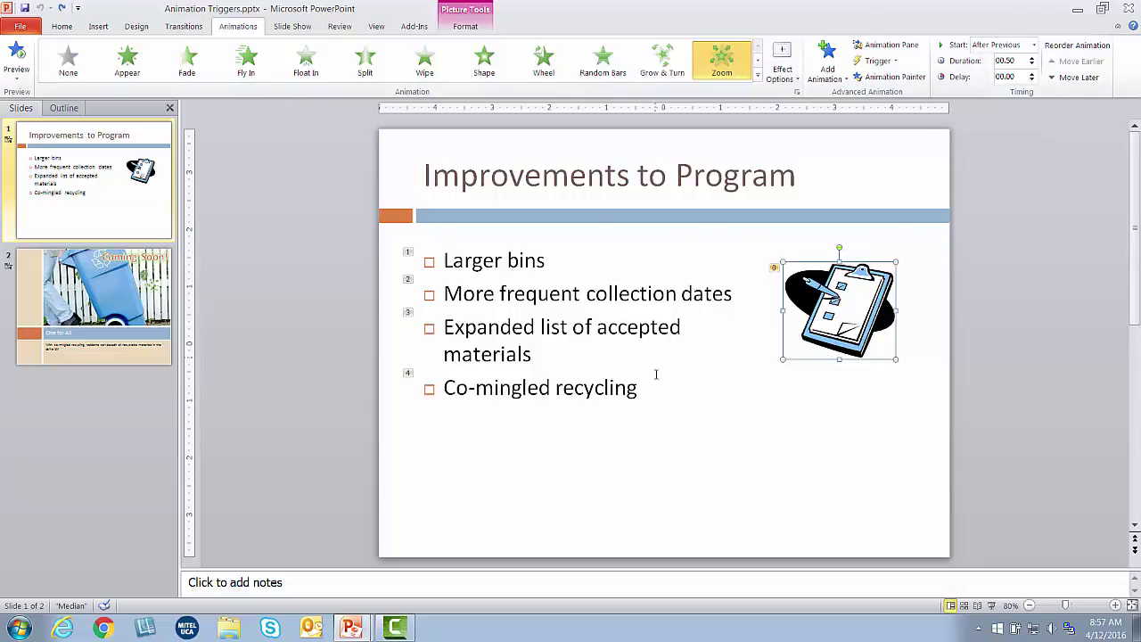
click(880, 50)
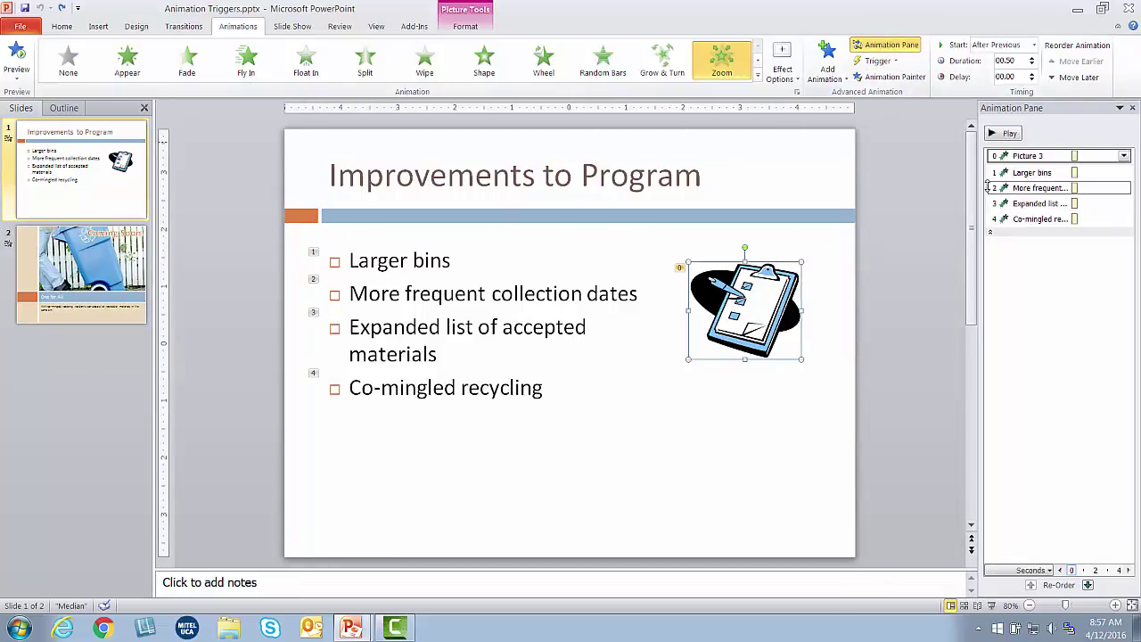
Inspect the Picture 3 and Larger bins animations, then go to slide 2
click(1037, 156)
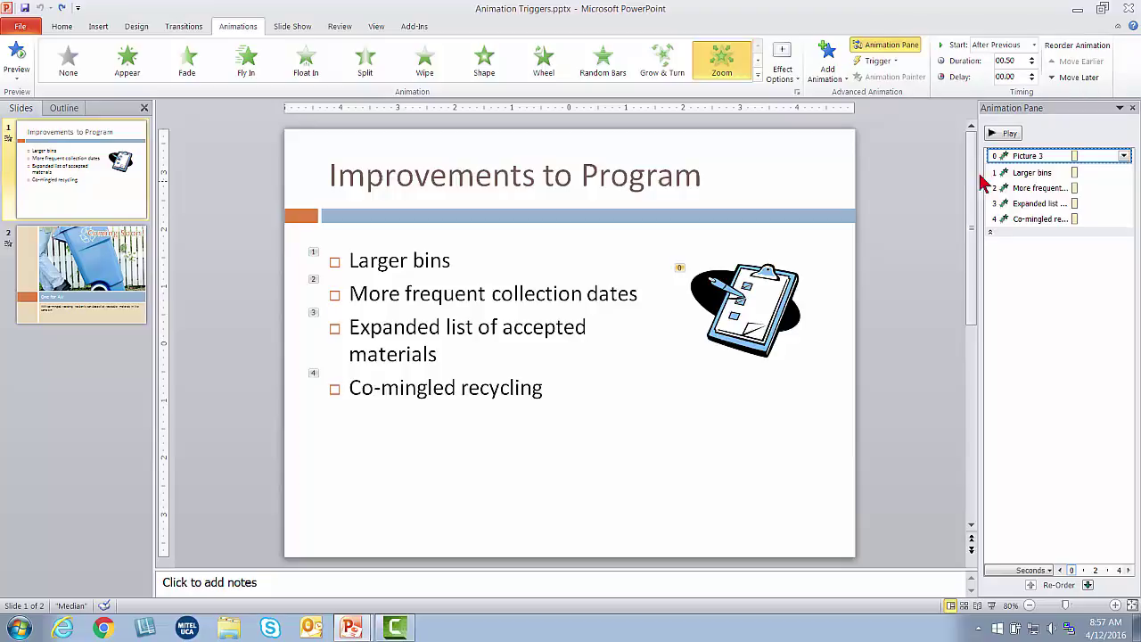
click(1020, 173)
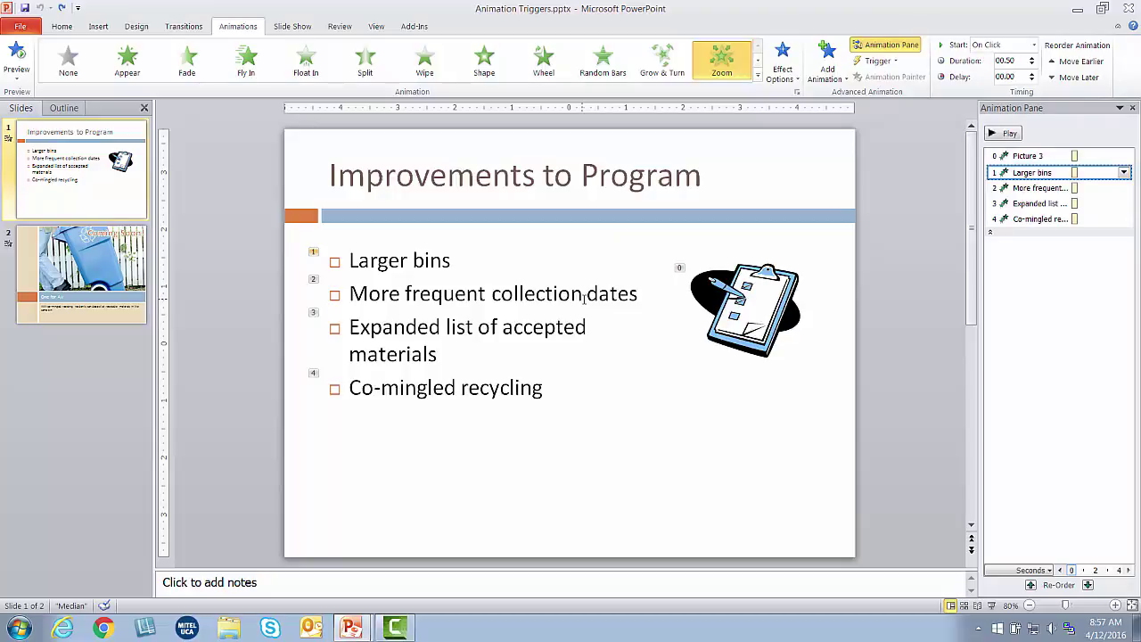
click(105, 282)
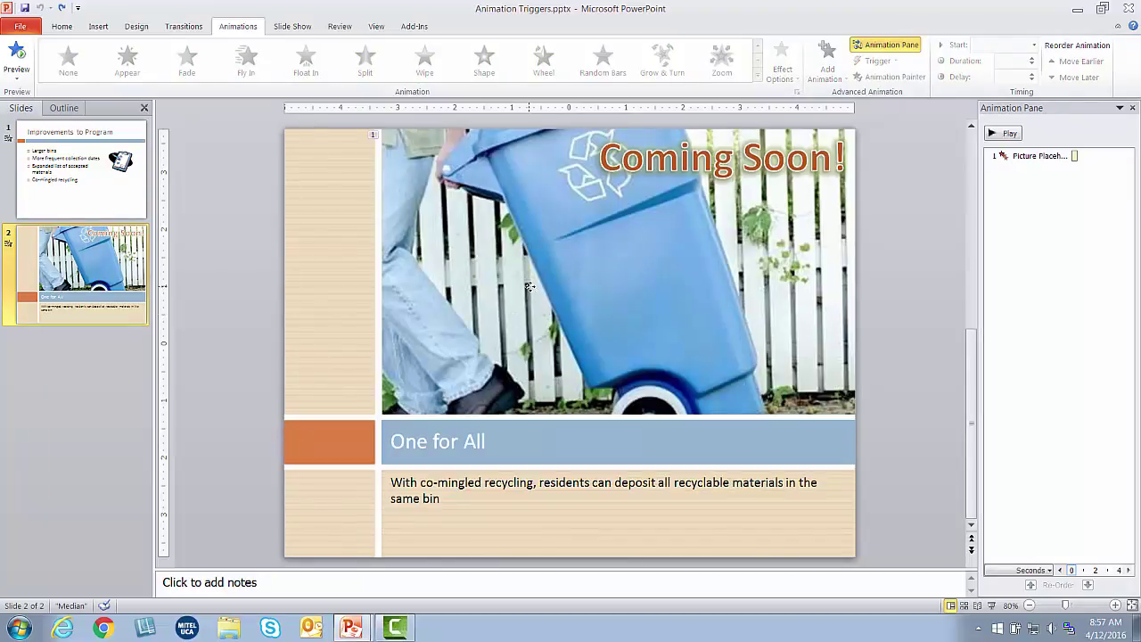
Move the recycling-bin photo aside to reveal the schedule table, undo, and return to slide 1
click(530, 286)
drag(530, 287, 635, 287)
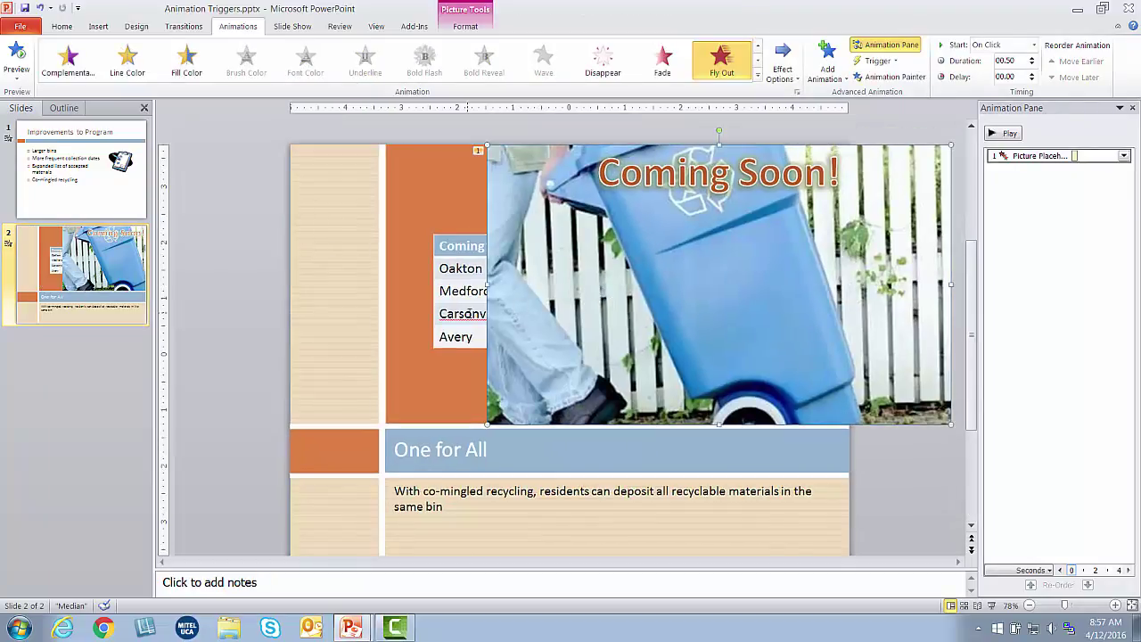
click(39, 7)
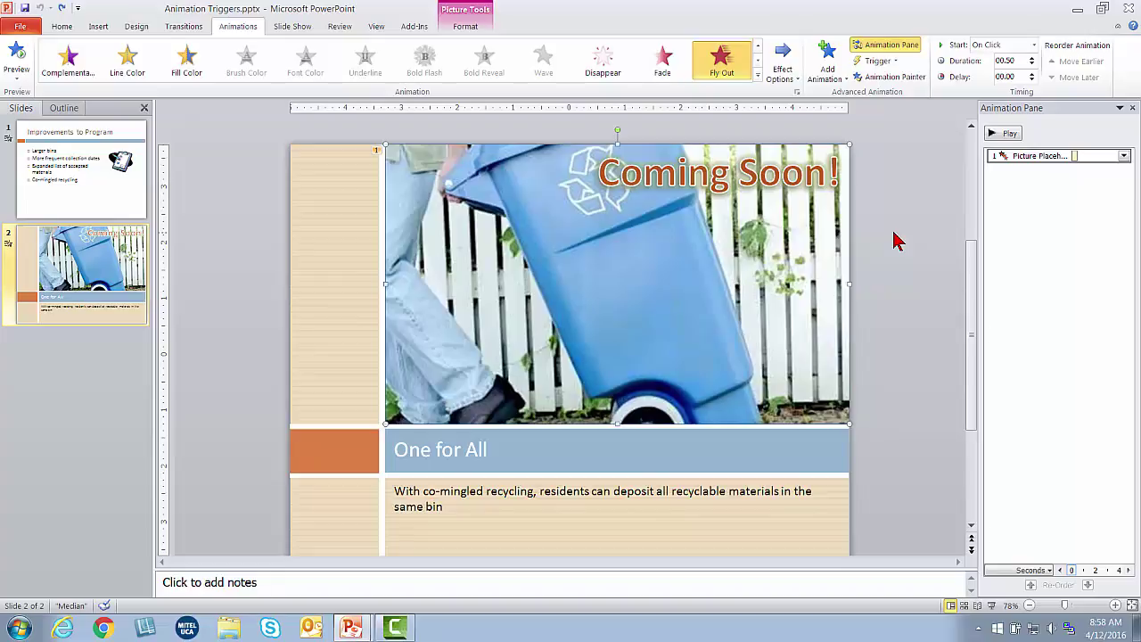
scroll(294, 383, up, 2)
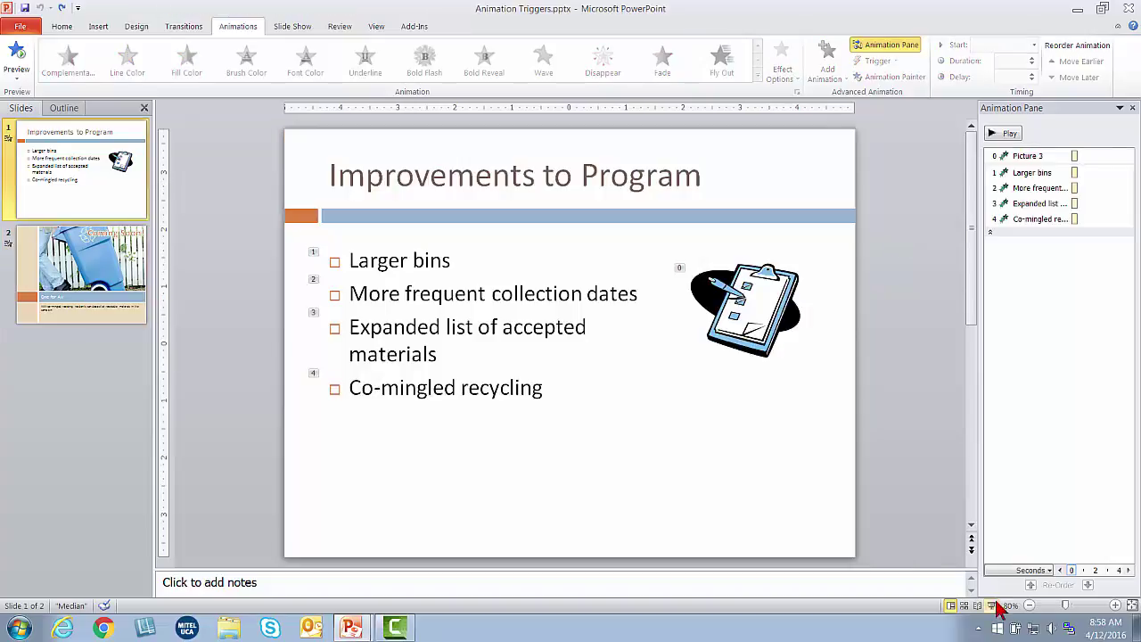
click(1007, 606)
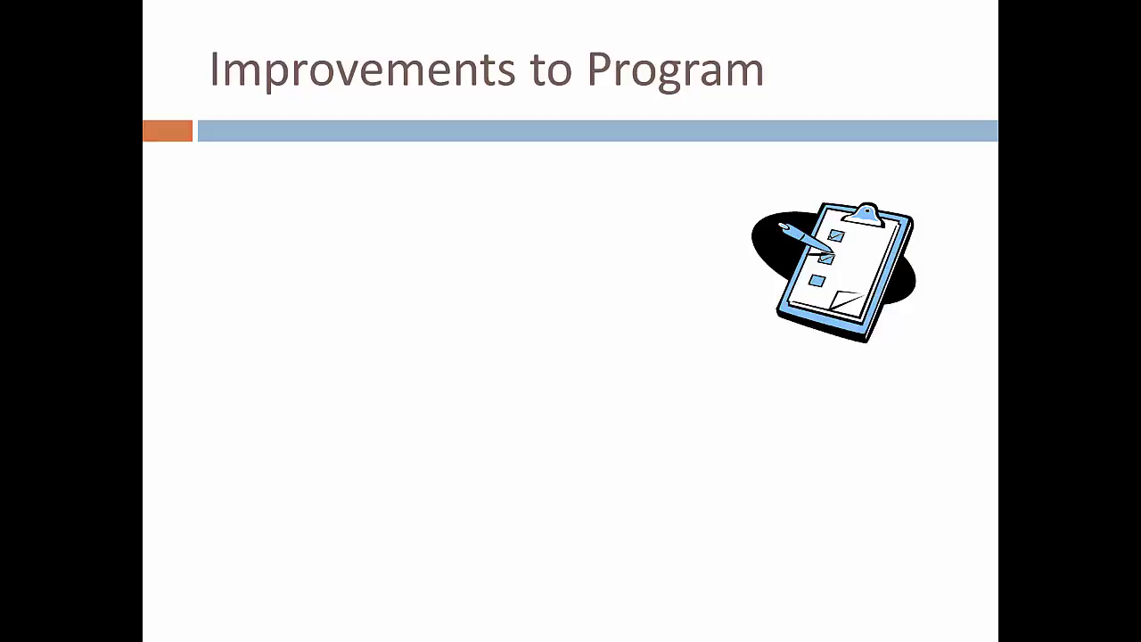
key(space)
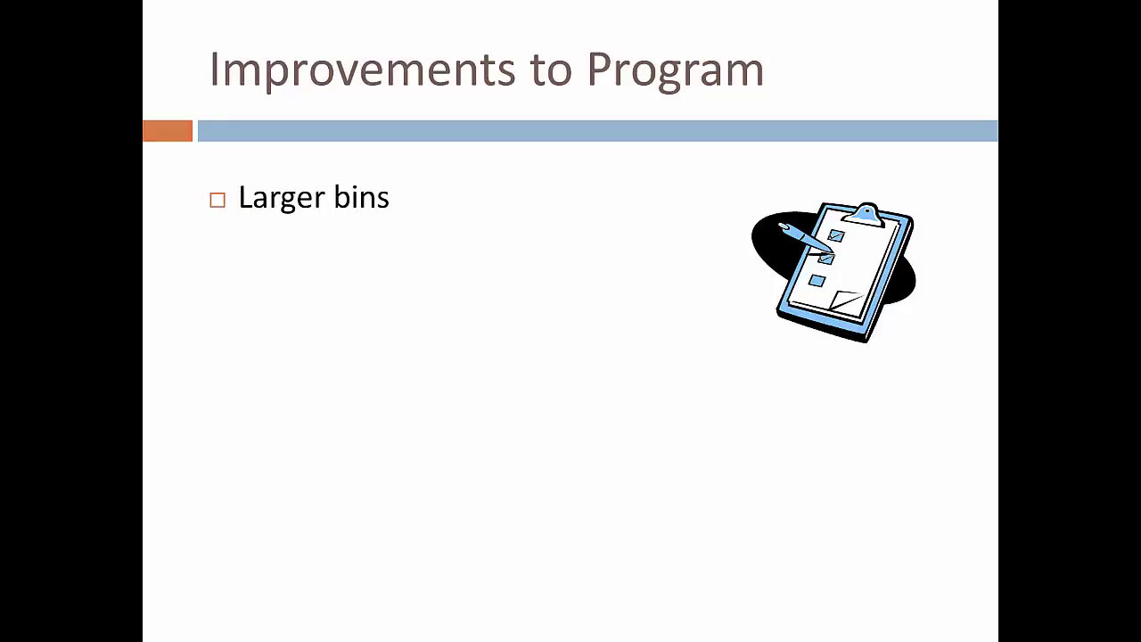
key(space)
key(space)
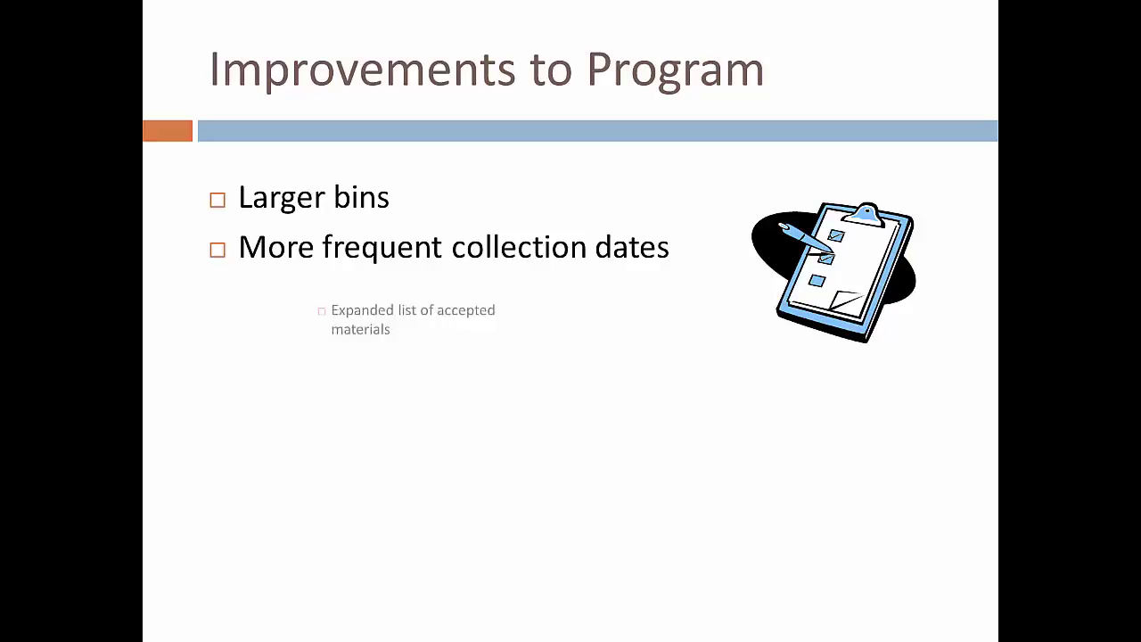
key(space)
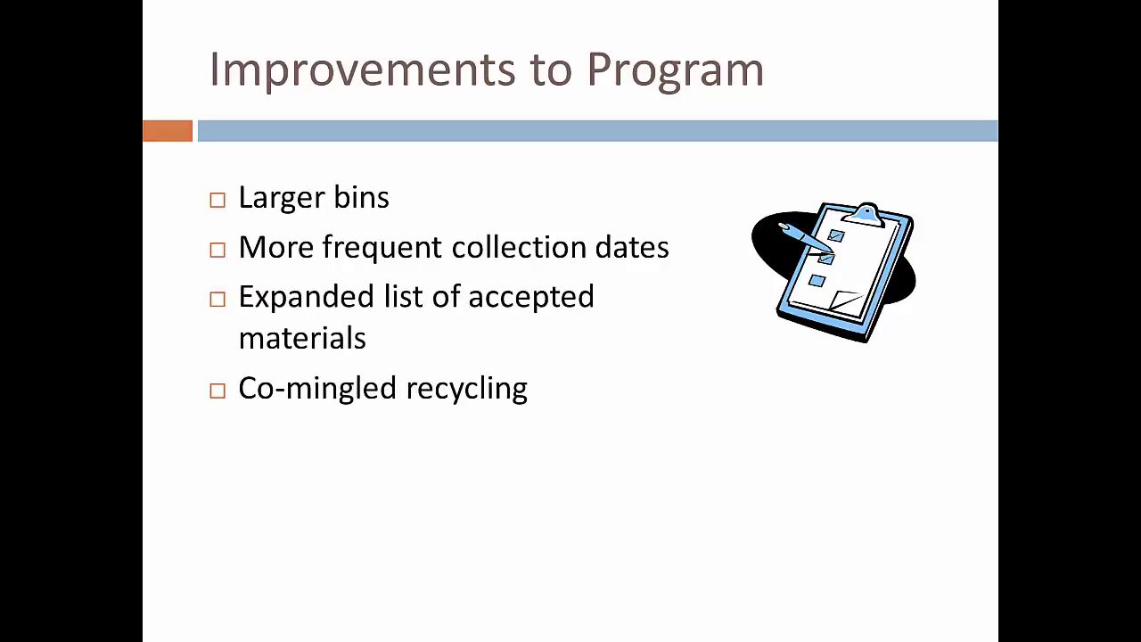
key(space)
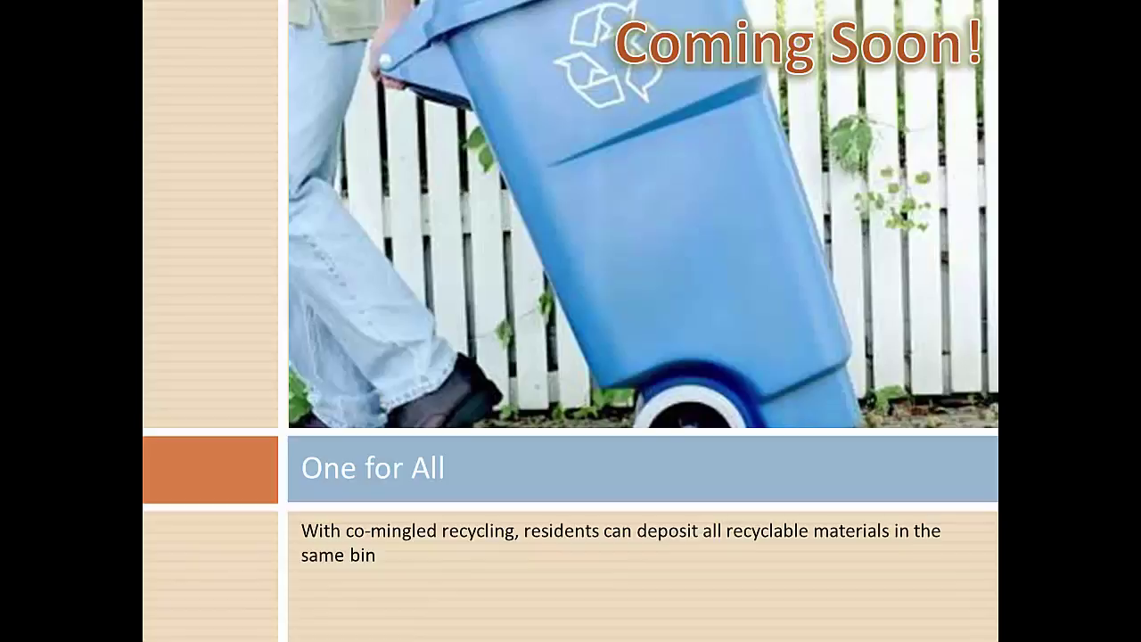
key(space)
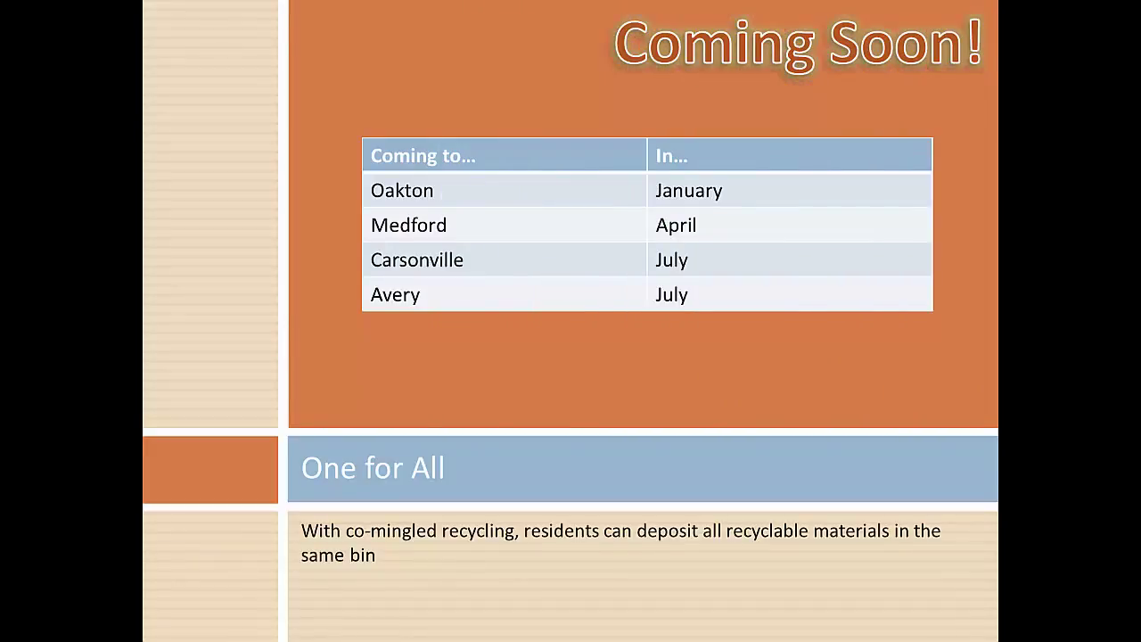
key(space)
key(space)
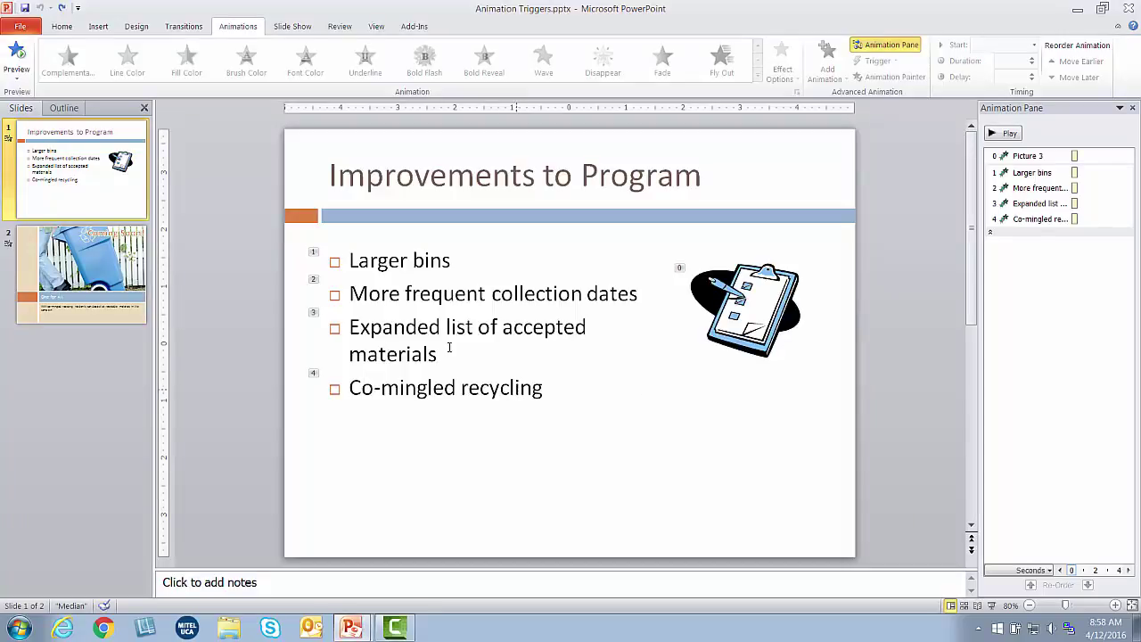
Go to slide 2 and select the Coming Soon! text box
click(54, 297)
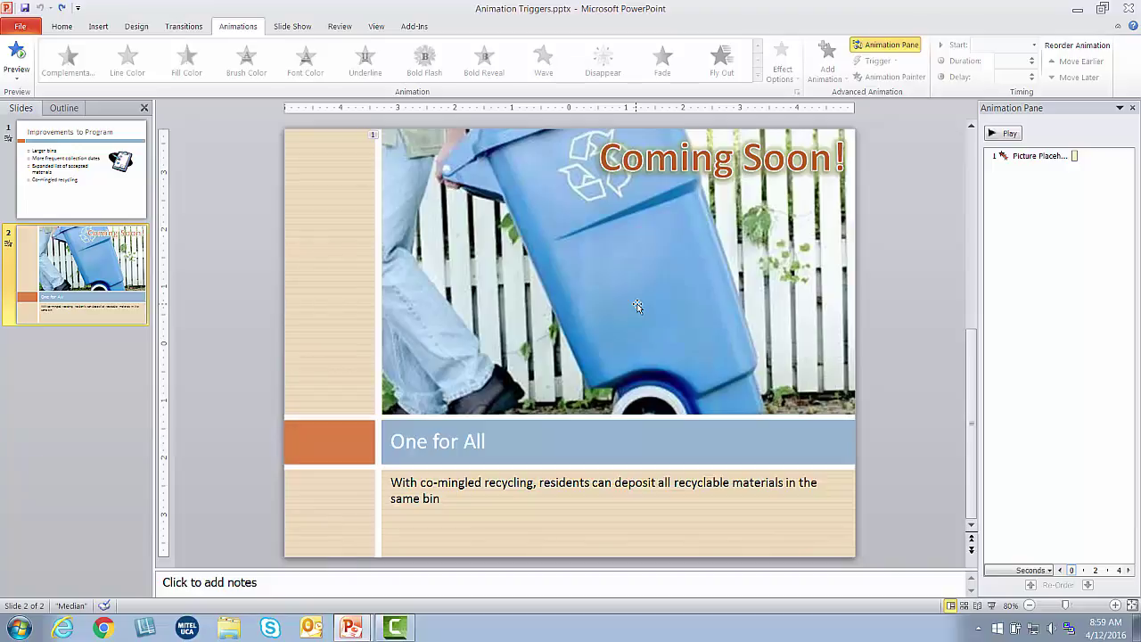
click(693, 177)
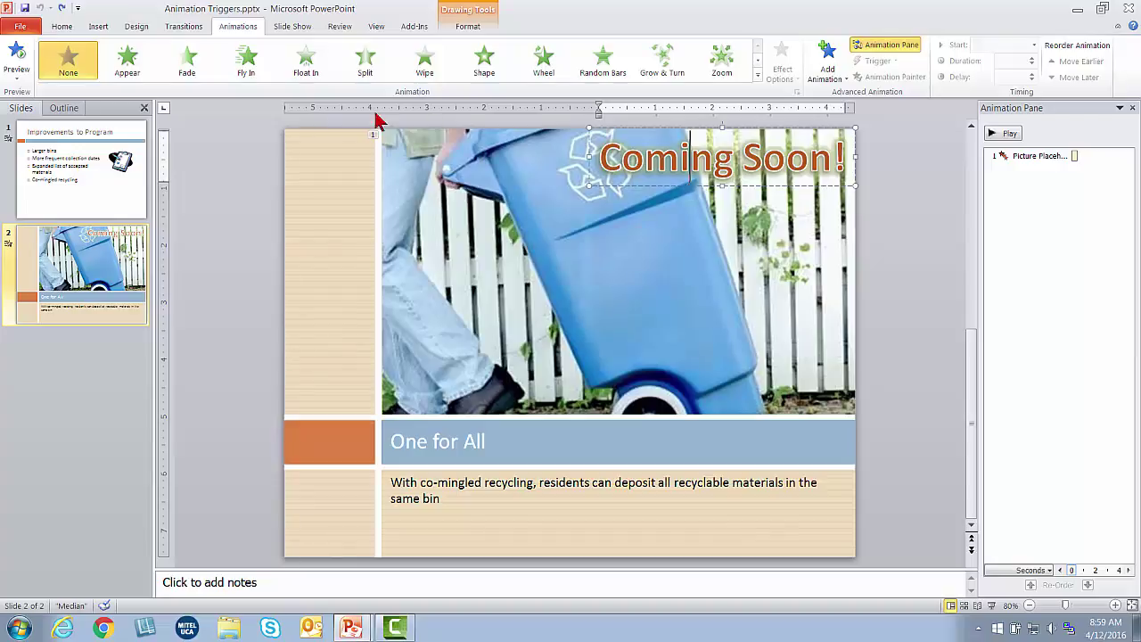
click(98, 26)
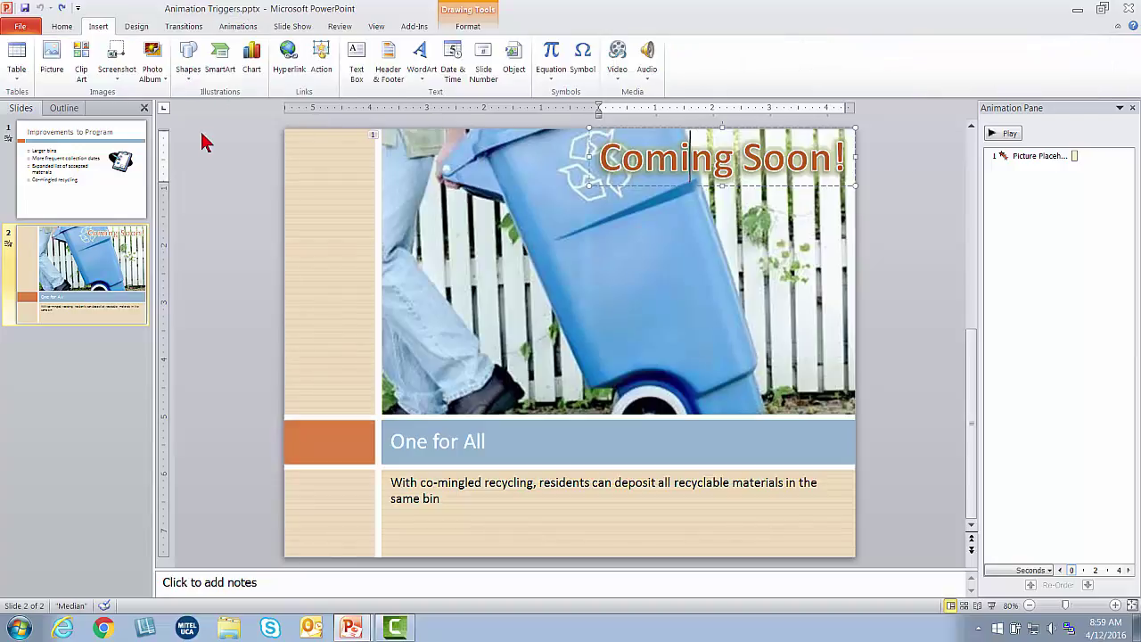
click(189, 68)
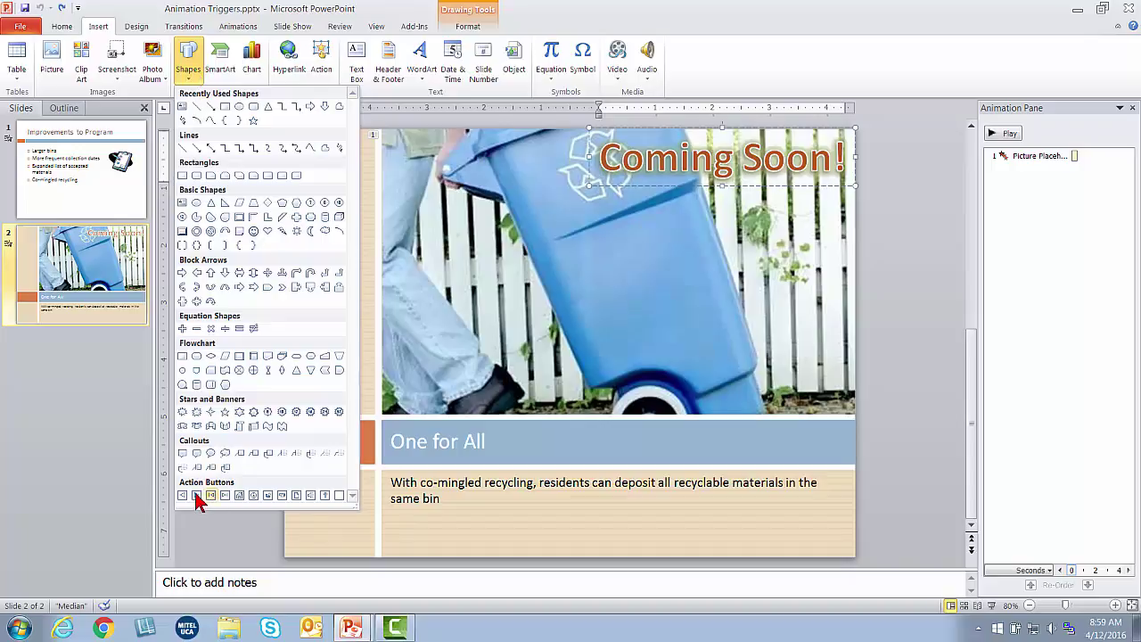
click(325, 496)
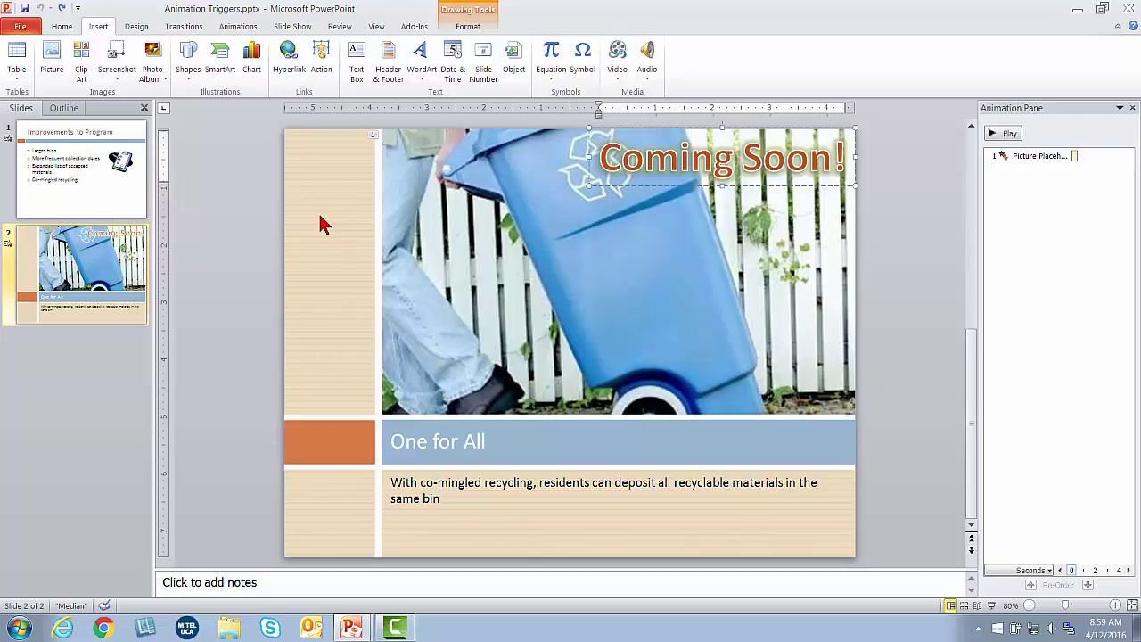
click(670, 185)
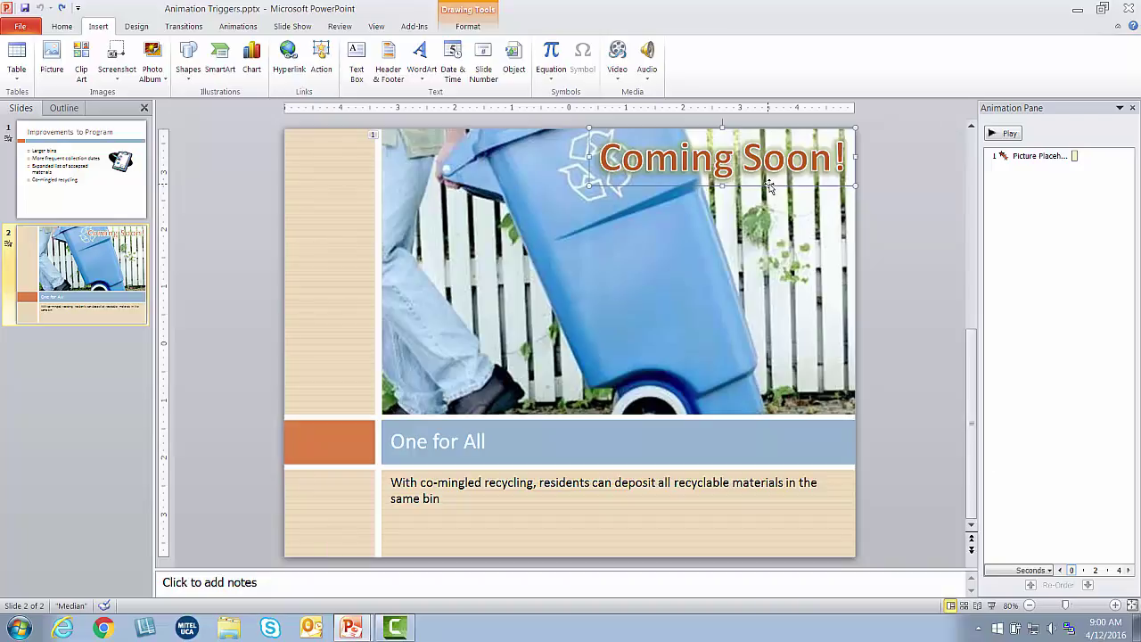
click(62, 29)
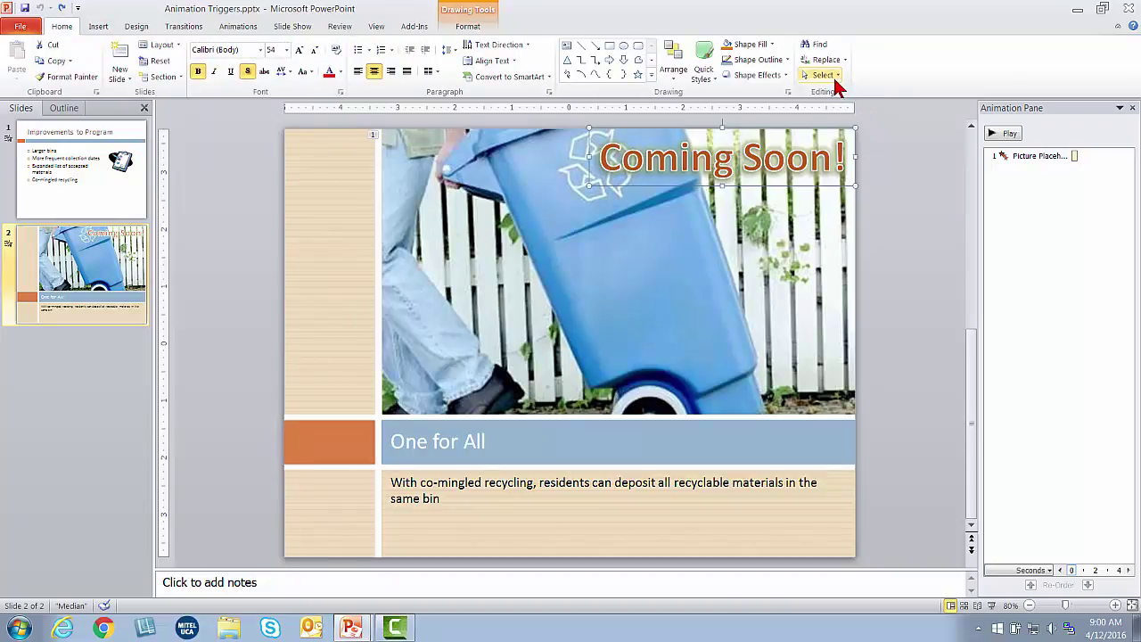
click(823, 75)
click(848, 131)
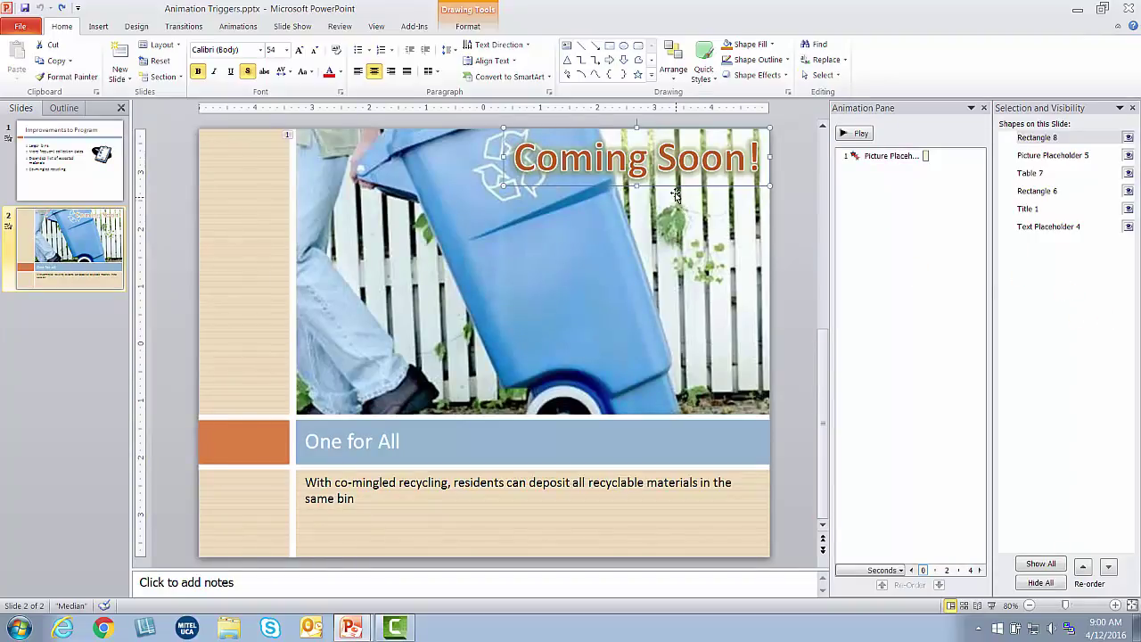
click(660, 234)
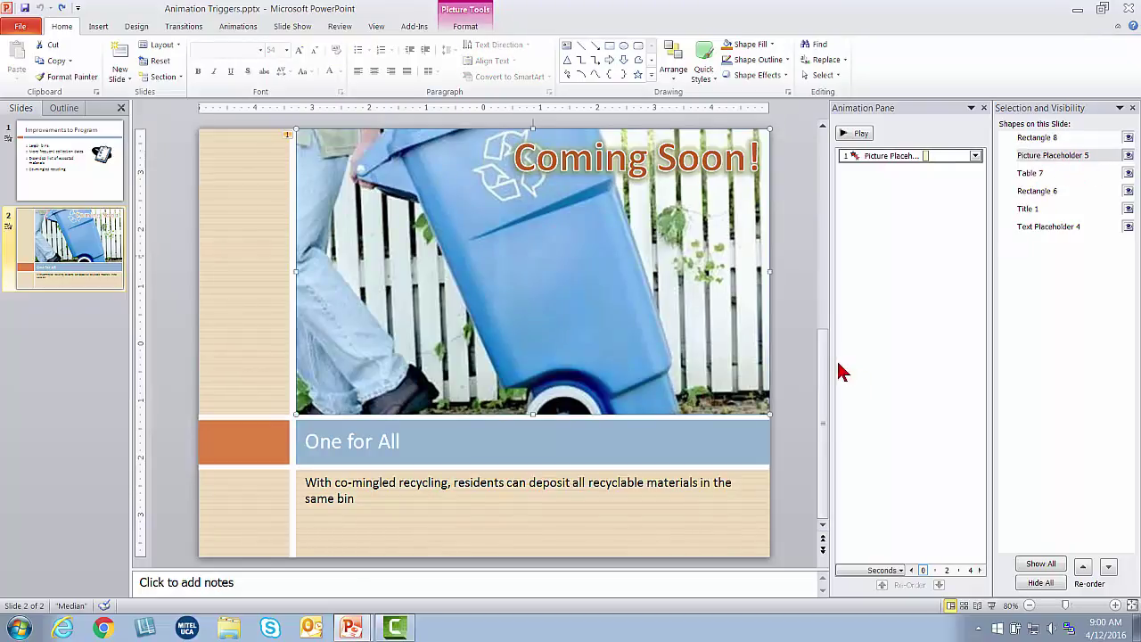
click(361, 441)
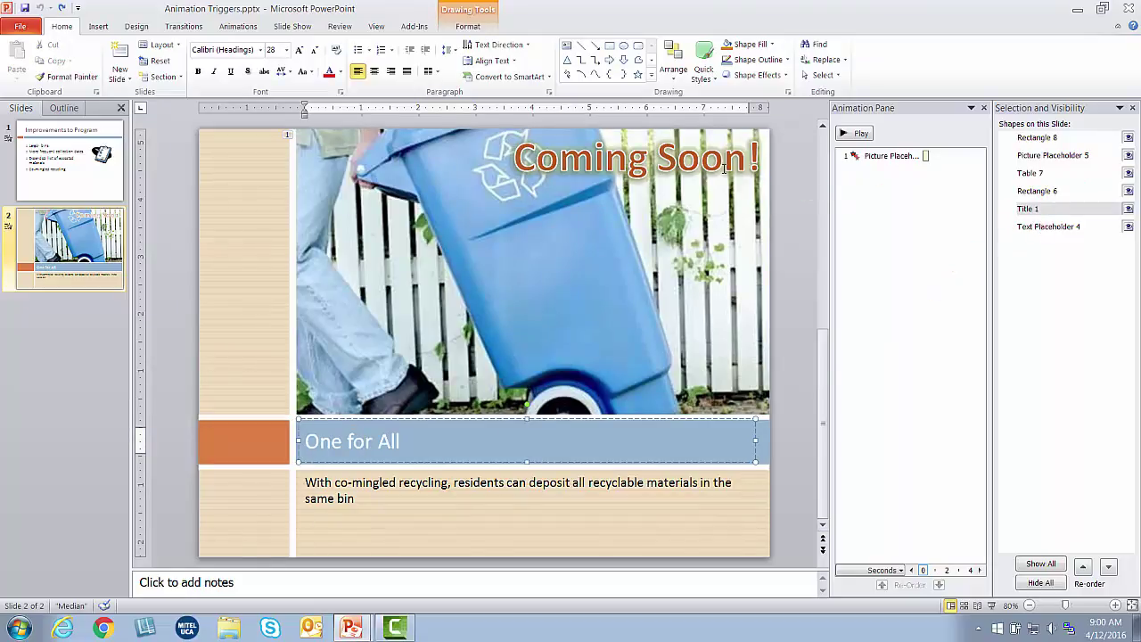
click(1037, 137)
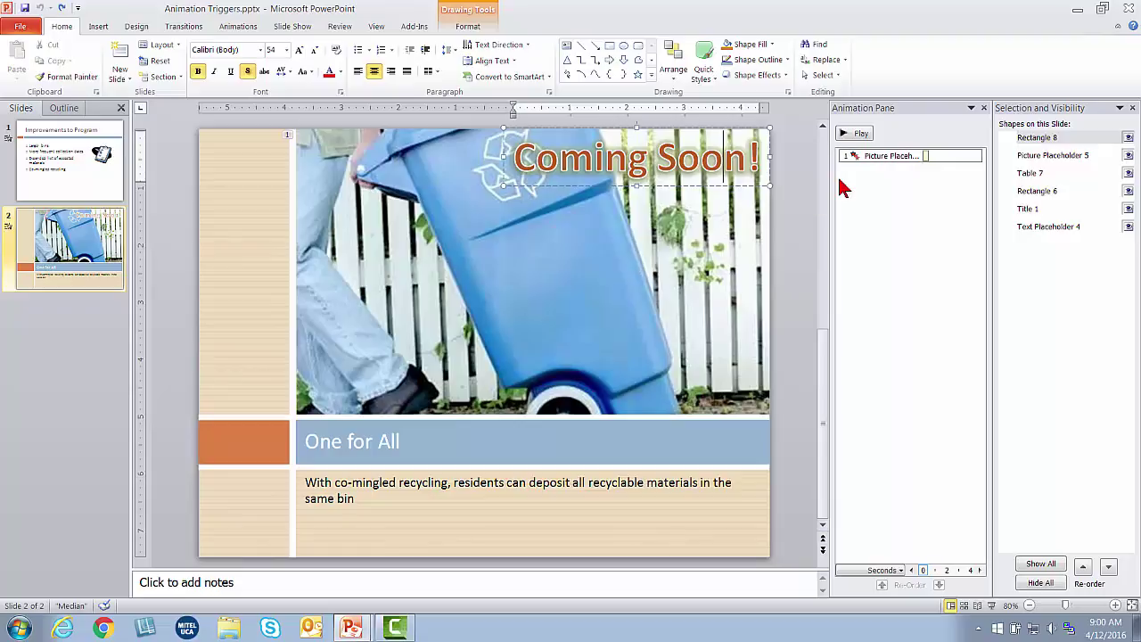
click(1132, 108)
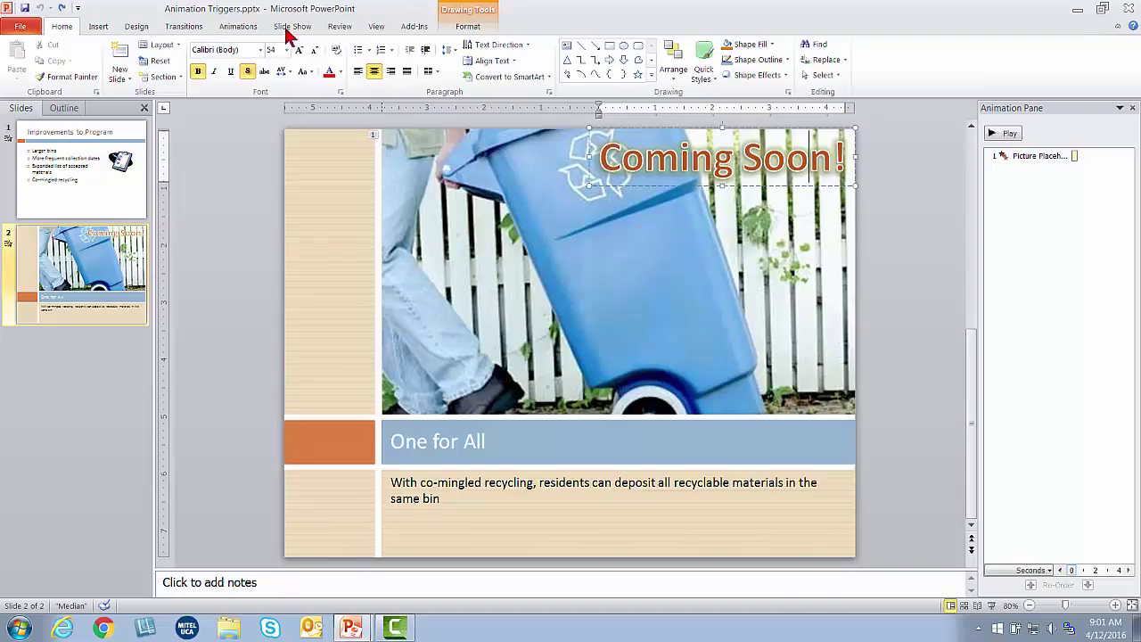
Select the recycling-bin picture's Fly Out animation in the Animation Pane
click(247, 29)
click(614, 251)
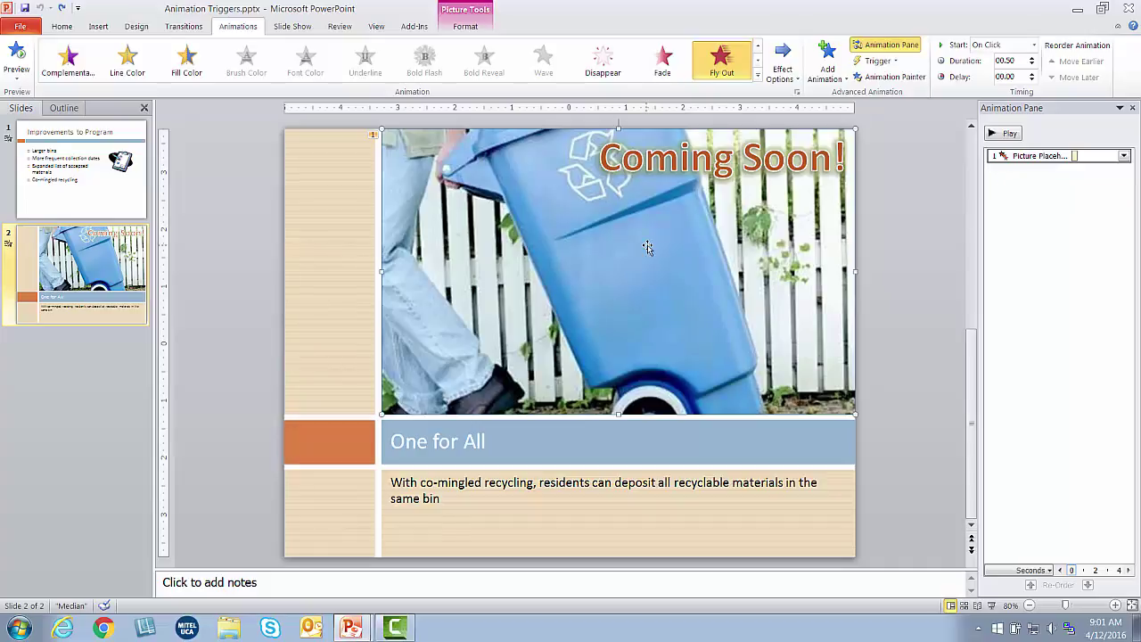
click(1023, 156)
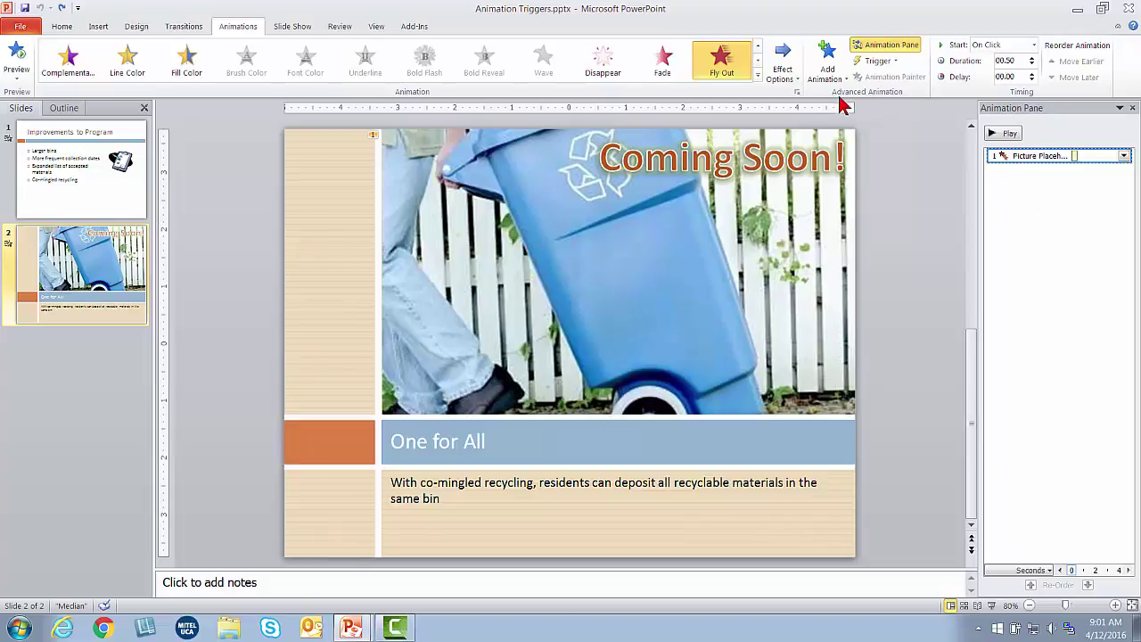
Set the Fly Out animation's trigger to On Click of Rectangle 8
click(879, 62)
mouse_move(858, 79)
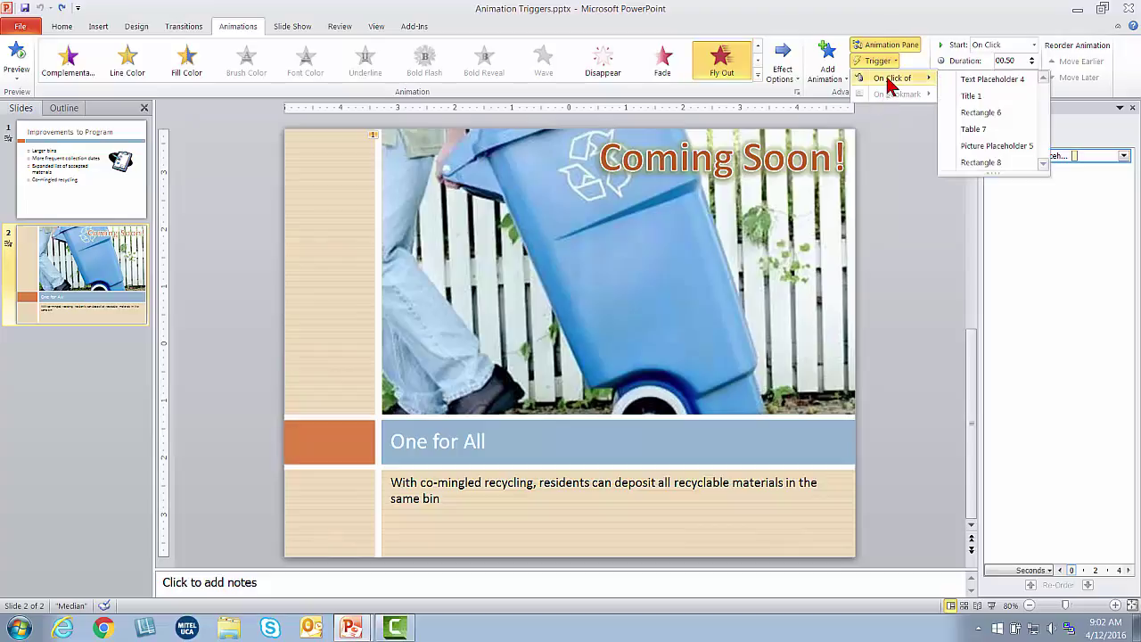
click(967, 166)
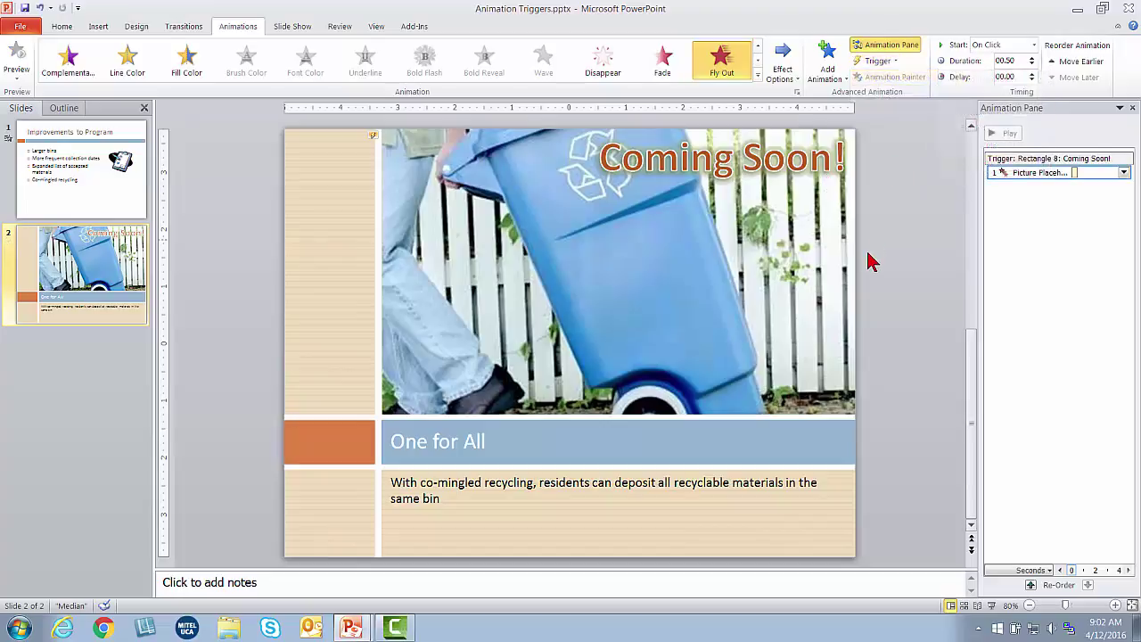